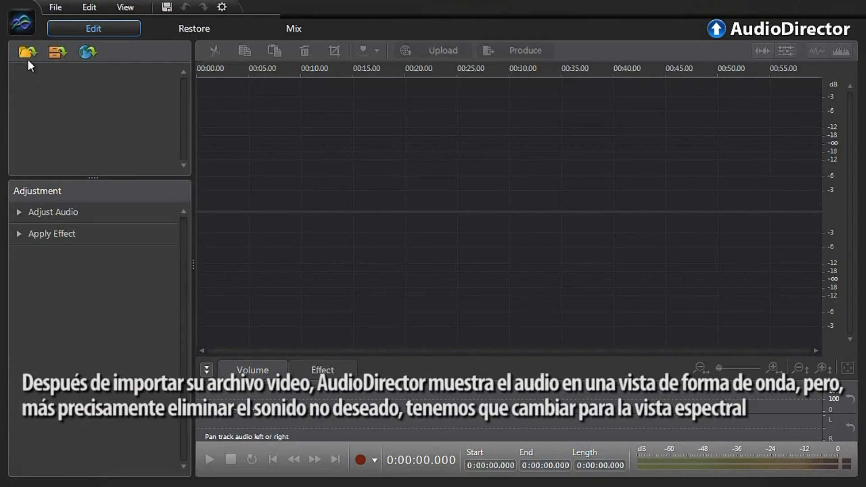
- Import the ORCHESTRA-WITH-ANNOYING-RINGING-PHONE video from the Desktop
left_click(27, 52)
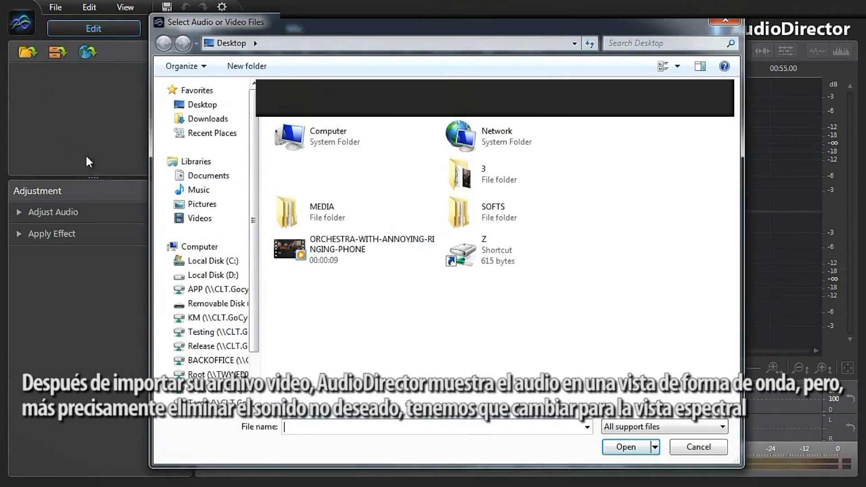
left_click(275, 251)
double_click(274, 250)
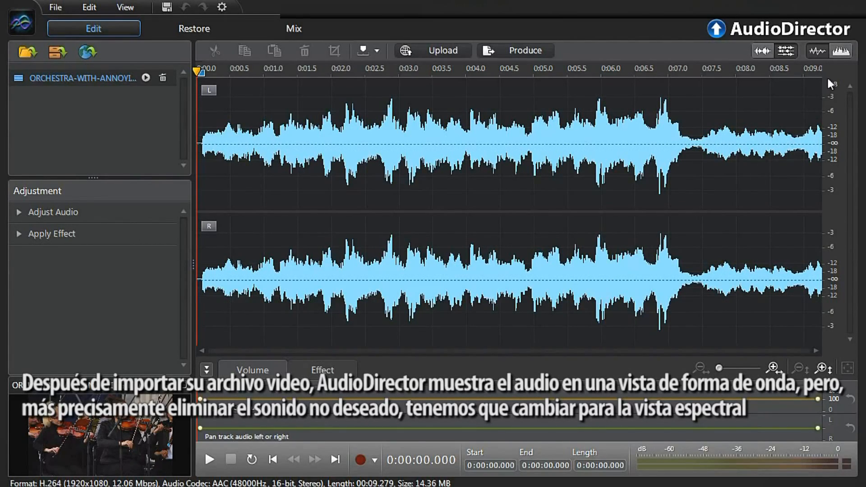
- Switch to the audio restoration tools and open Visual Repair with the orchestra clip in spectral view
left_click(842, 53)
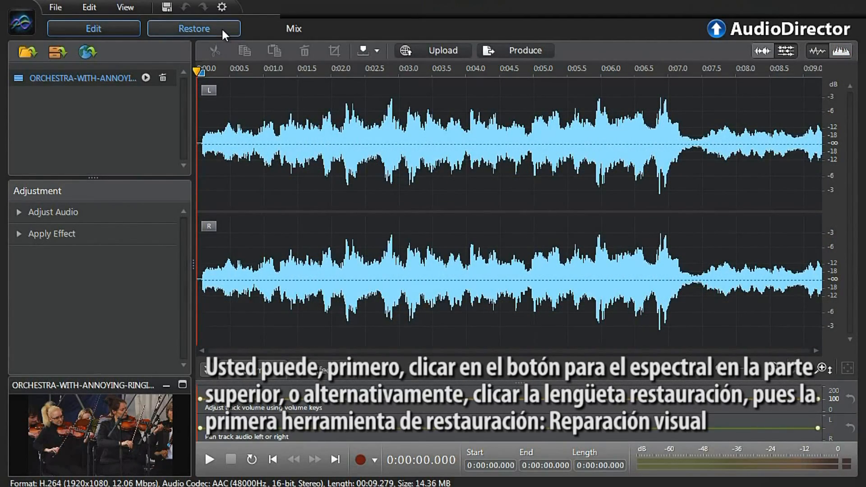
left_click(223, 35)
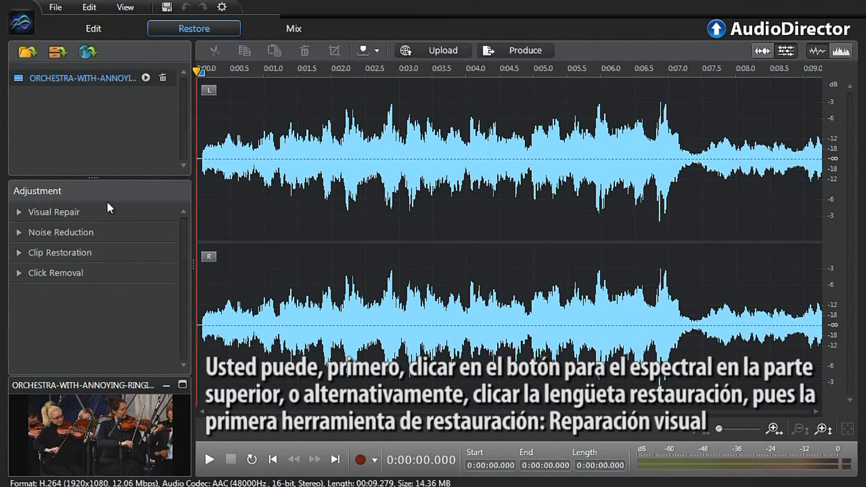
left_click(105, 215)
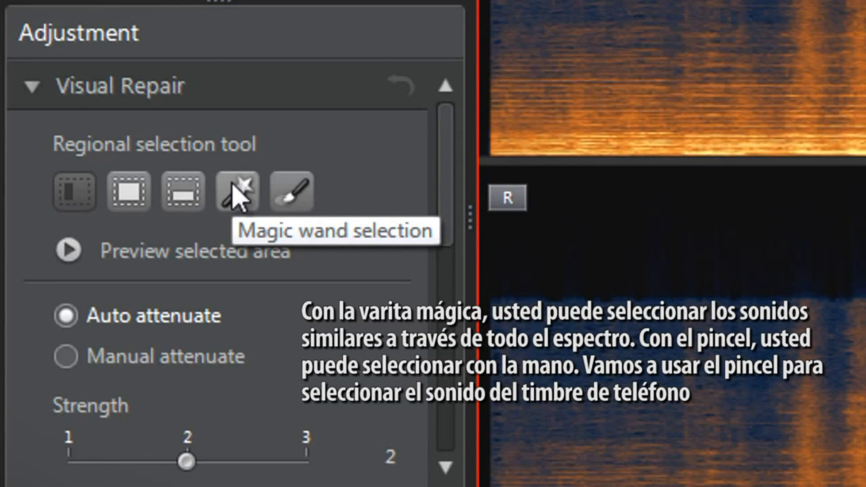
- Brush over the phone ringing from about 3.33 to 4.73 s with brush size 8 and preview the selected area
left_click(286, 191)
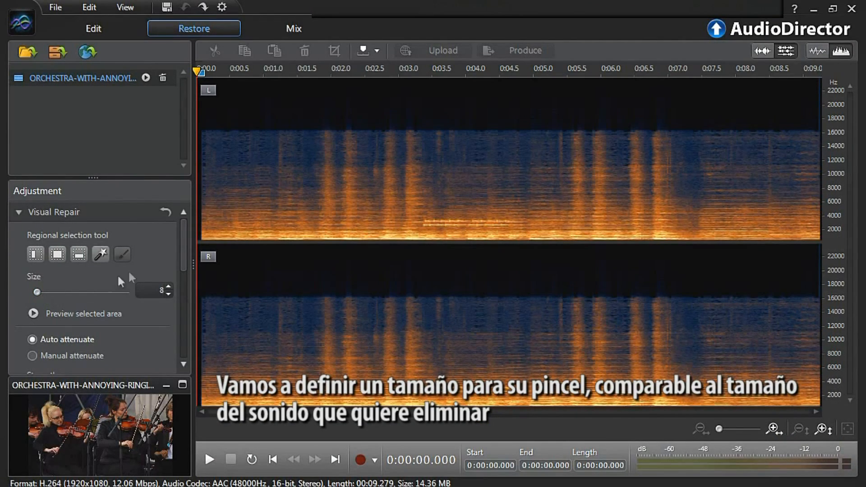
left_click_drag(426, 222, 510, 223)
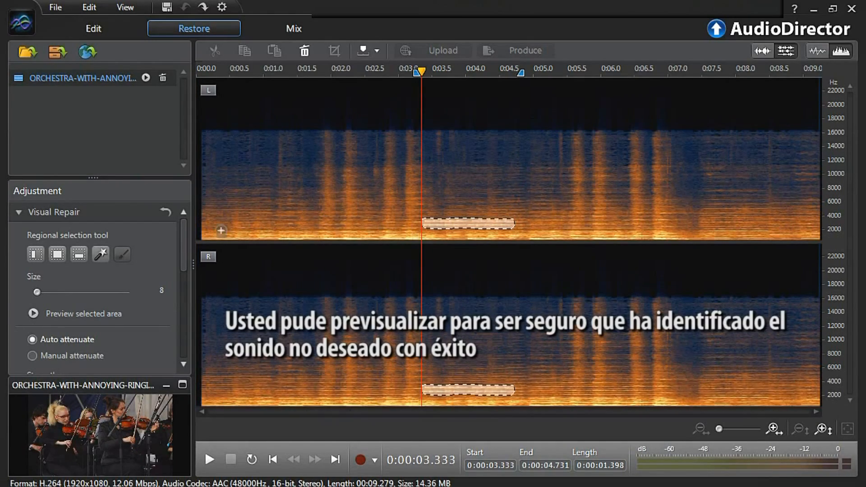
left_click(34, 315)
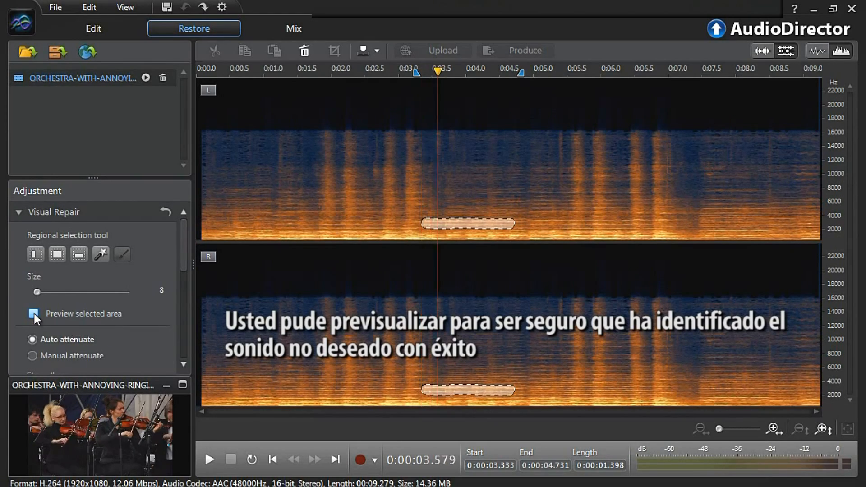
- Choose Manual attenuate for the selected ringing and raise the strength to about midway between 2 and 3
left_click_drag(182, 252, 181, 282)
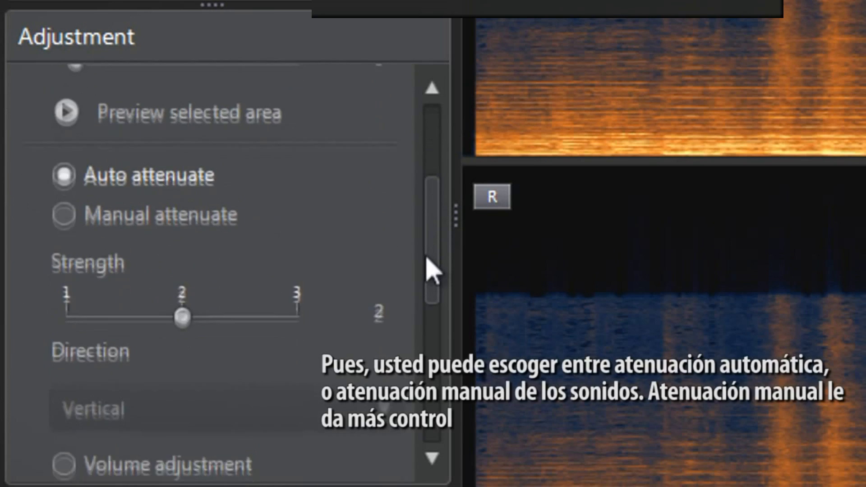
left_click_drag(426, 258, 420, 281)
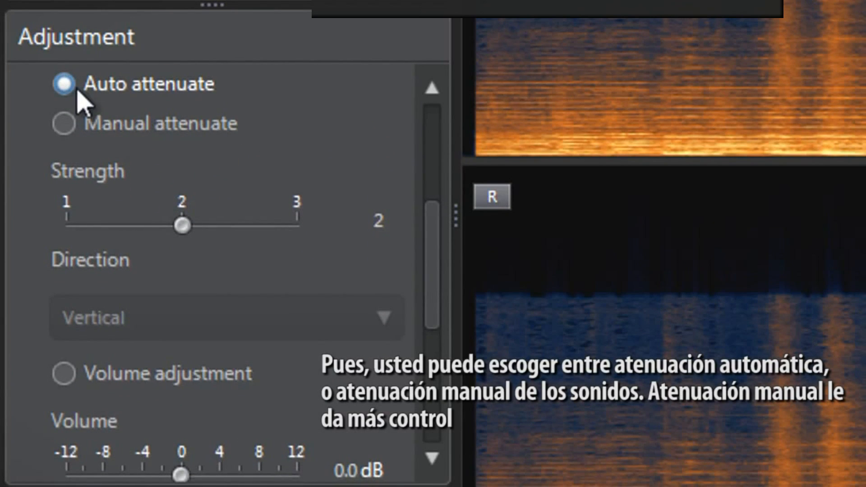
left_click(64, 124)
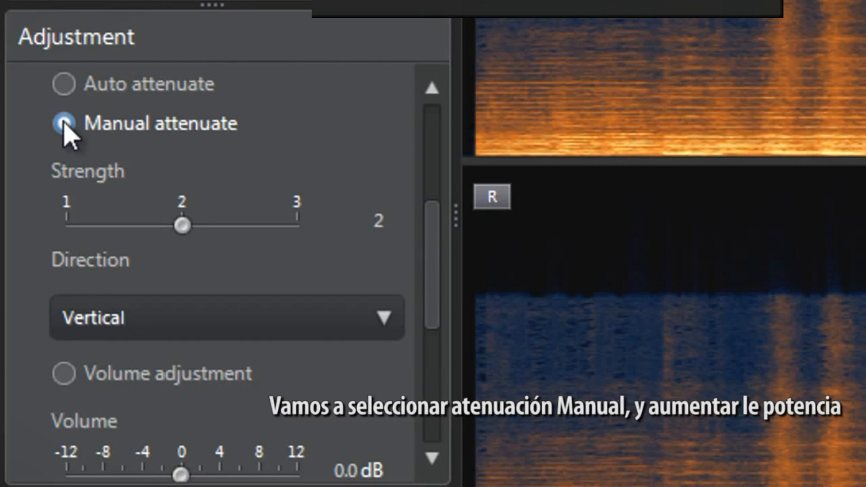
left_click_drag(181, 230, 234, 235)
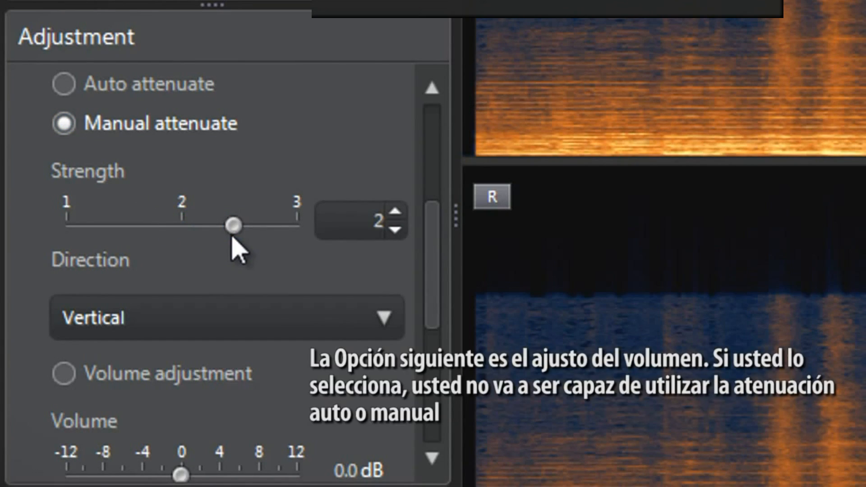
left_click(64, 371)
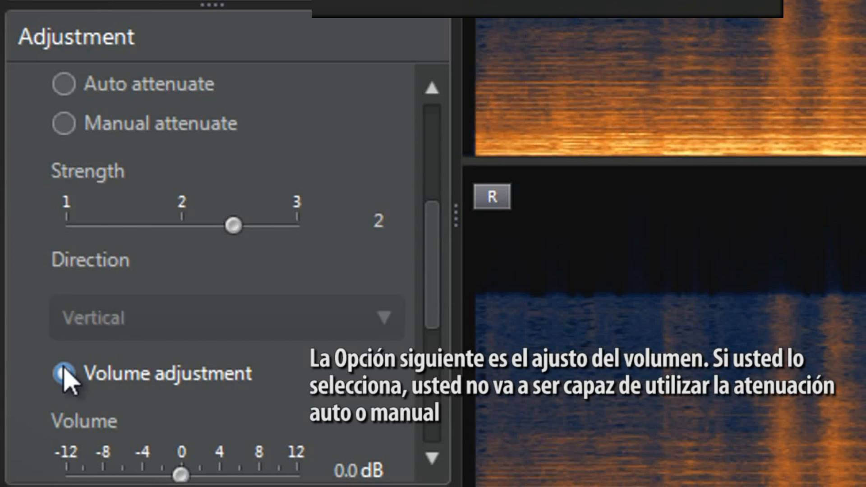
left_click_drag(181, 476, 98, 480)
left_click(62, 126)
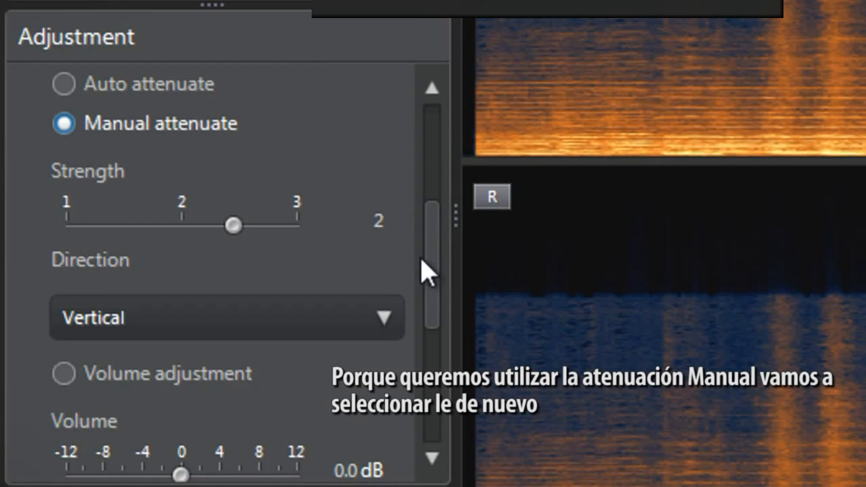
- Apply the manual attenuation to the selected ringing and play the restored orchestra audio from the beginning
left_click_drag(431, 275, 433, 367)
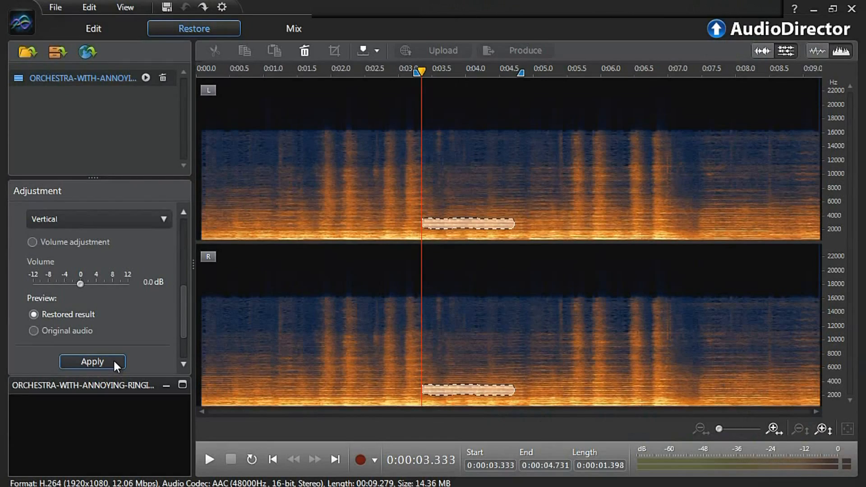
left_click(269, 463)
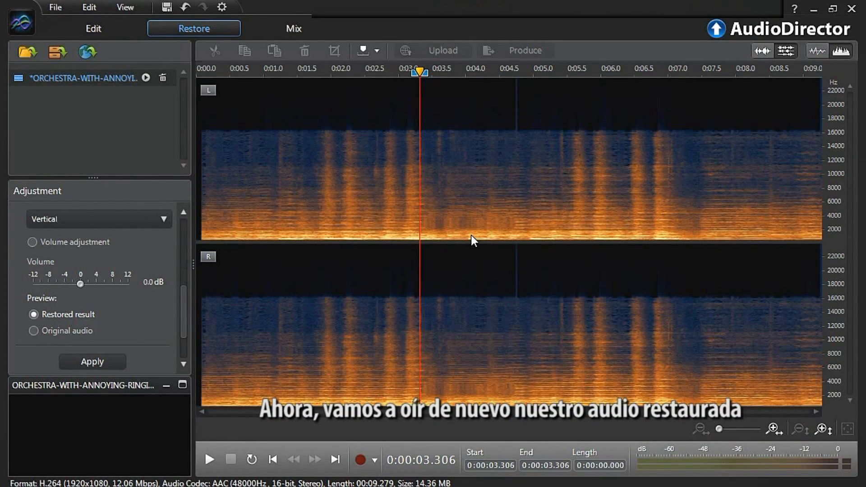
key("Home")
key("space")
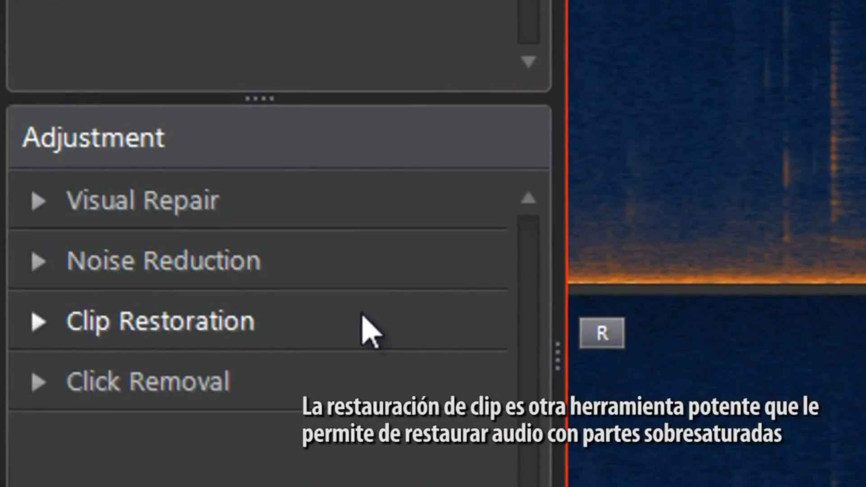
- Open Clip Restoration for the ACAPELA-OVERSATURATED clip and play the clip in waveform view
left_click(369, 334)
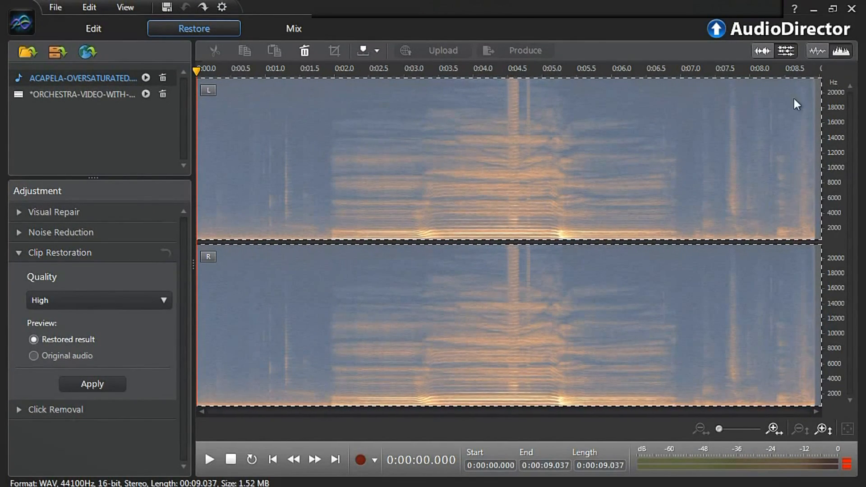
left_click(822, 50)
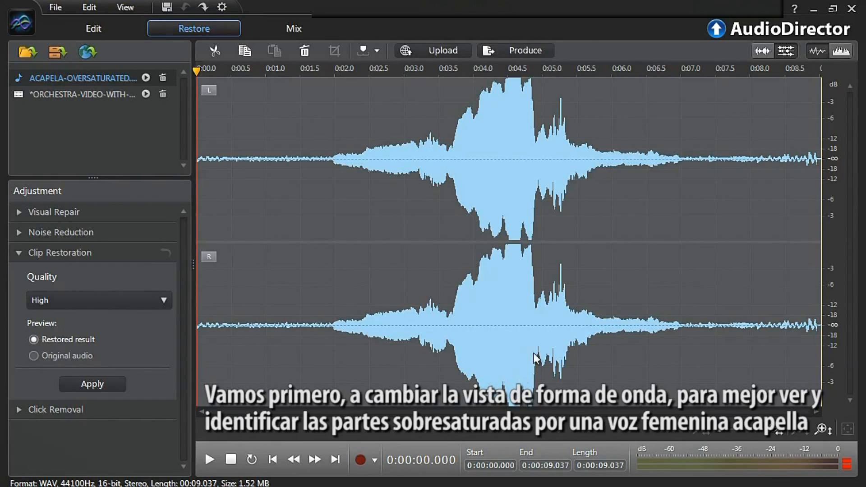
key("space")
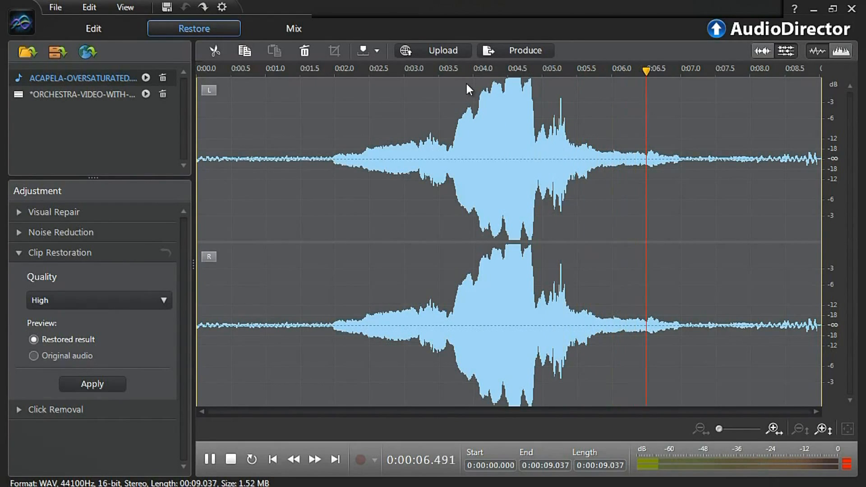
key("space")
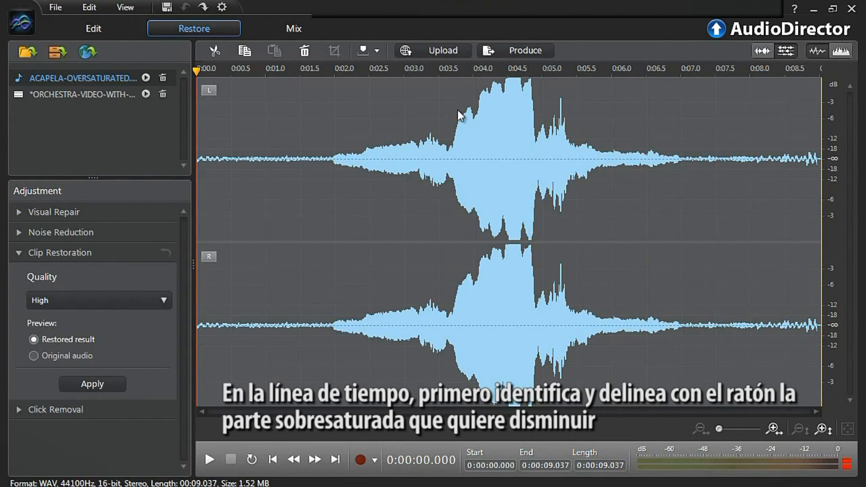
- Restore the oversaturated section from about 3.69 to 4.89 s with Clip Restoration at High quality, and play the result
left_click_drag(452, 155, 537, 169)
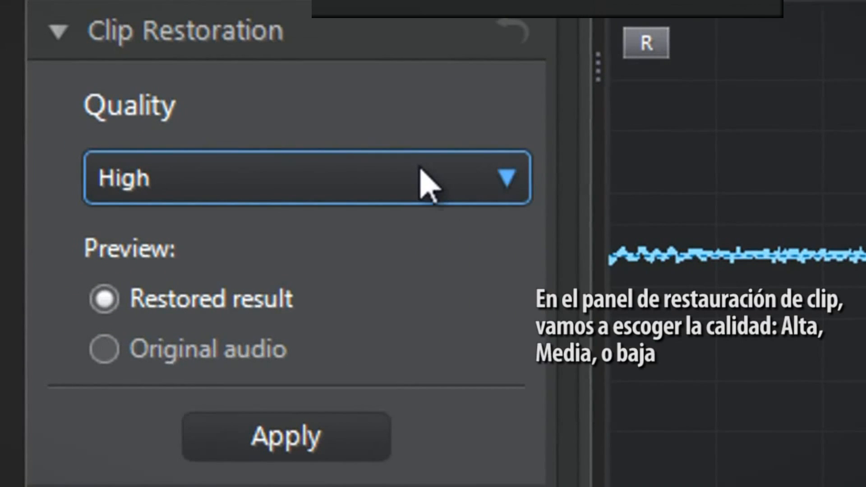
left_click(421, 168)
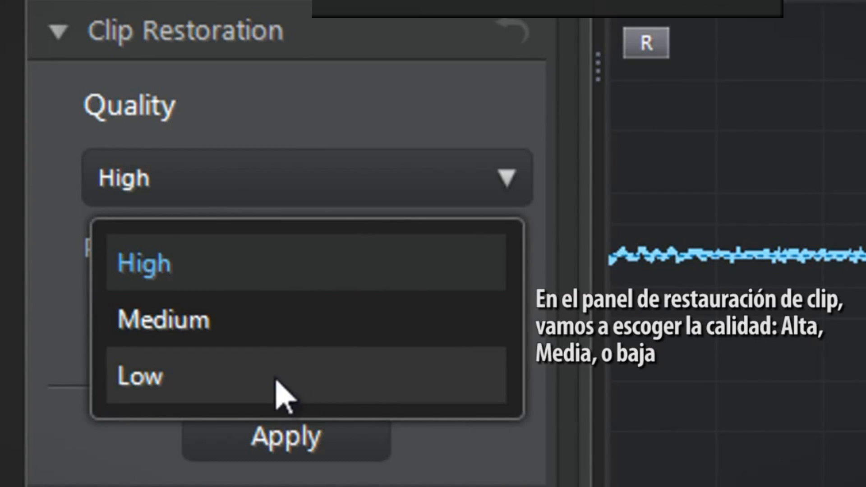
left_click(294, 262)
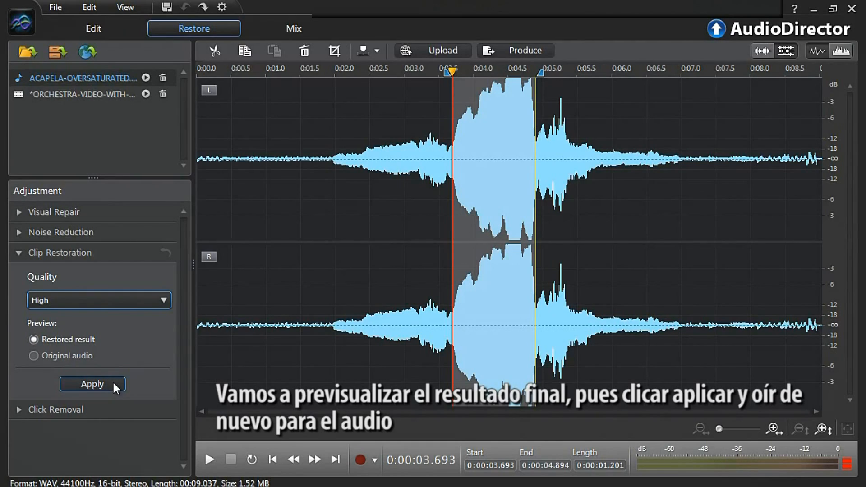
left_click(92, 385)
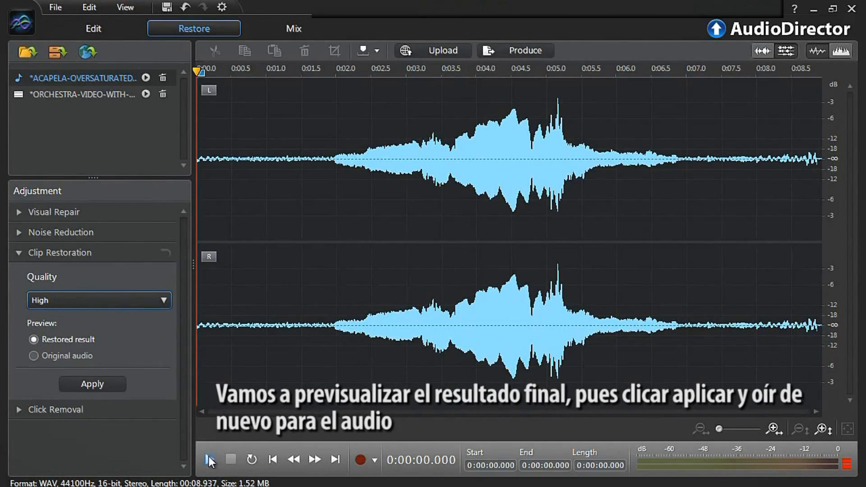
left_click(209, 460)
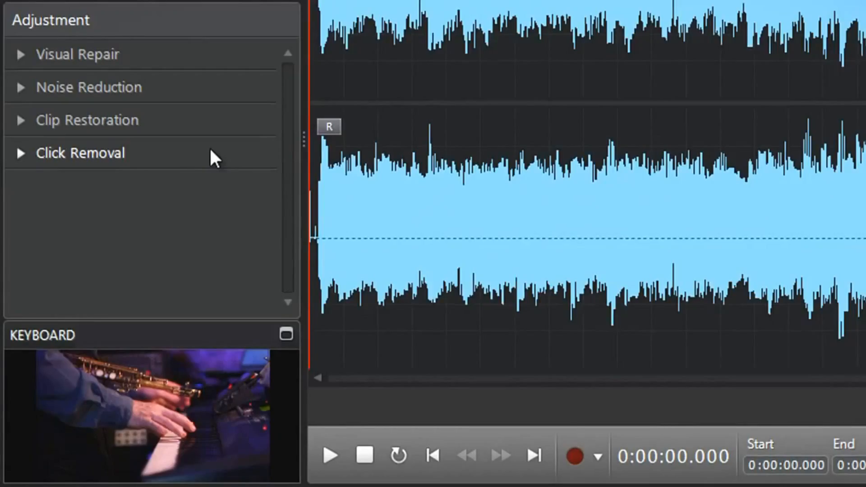
- Open the Click Removal settings for the keyboard clip and play its original audio
left_click(210, 152)
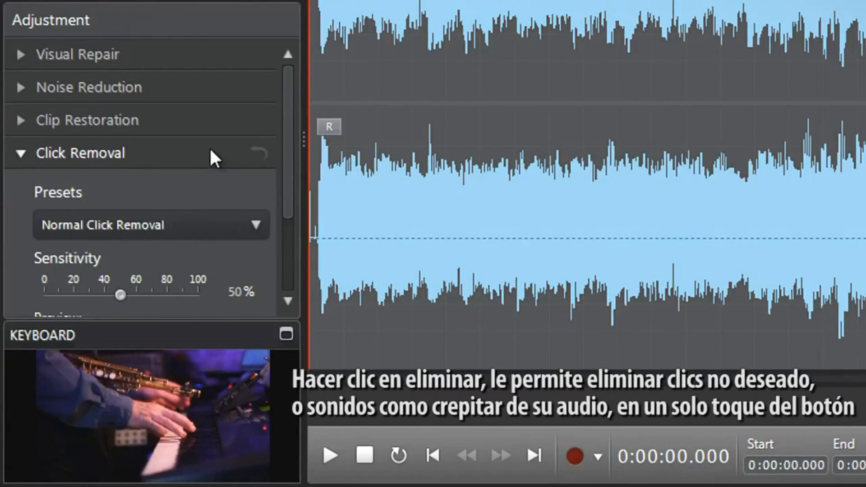
left_click_drag(288, 164, 285, 213)
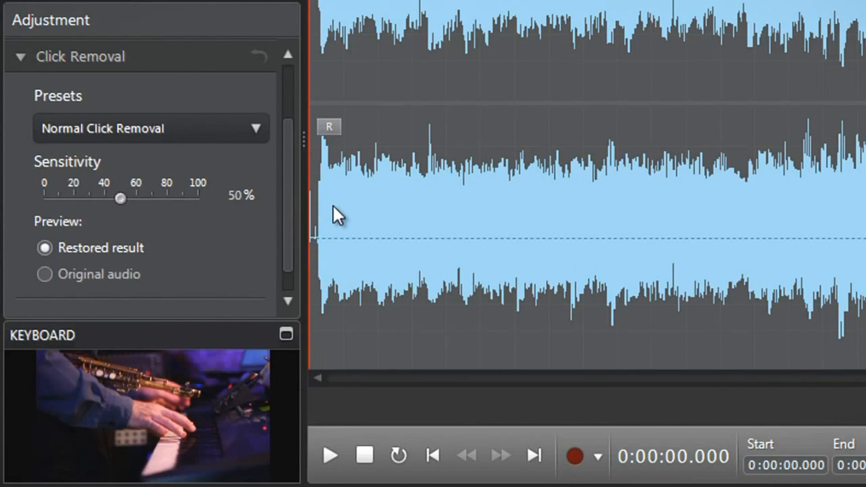
key("space")
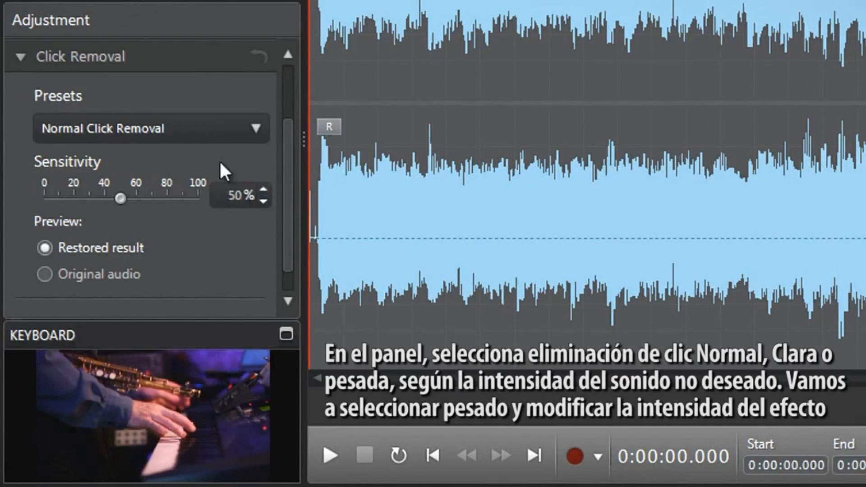
- Choose the Heavy Click Removal preset and set its sensitivity to 89%
left_click(209, 134)
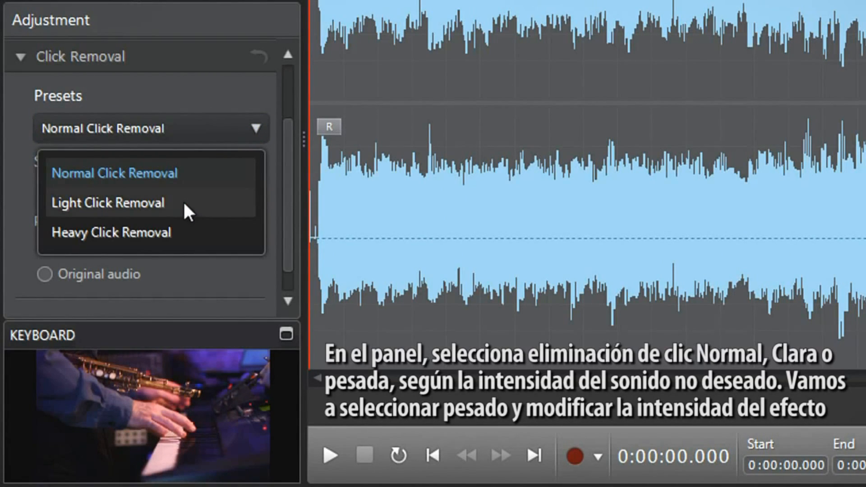
left_click(197, 235)
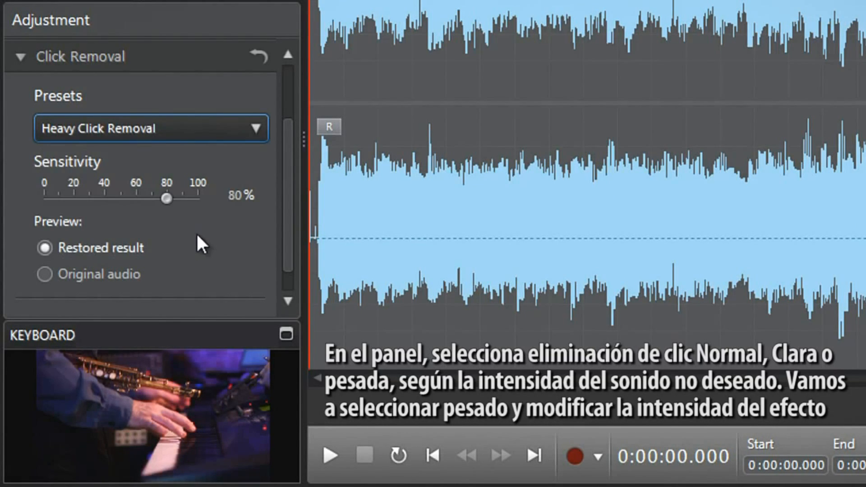
left_click_drag(180, 207, 183, 208)
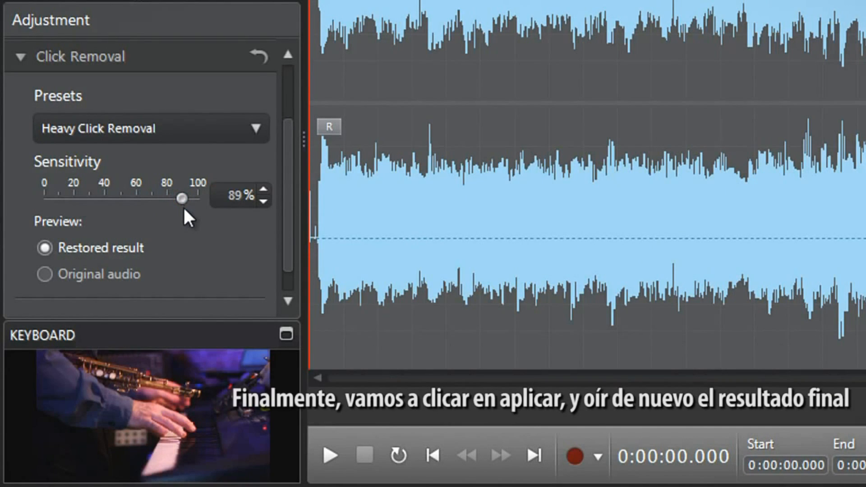
- Apply the click removal to the keyboard clip and play the restored audio
left_click_drag(289, 240, 288, 272)
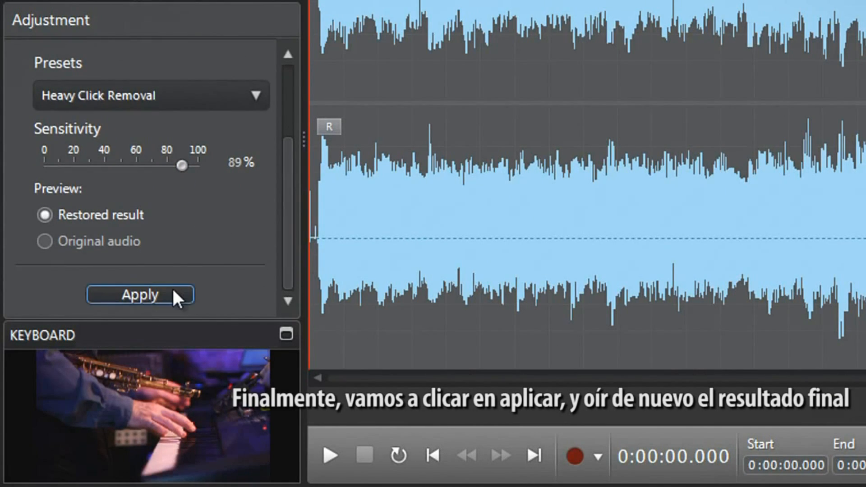
left_click(173, 290)
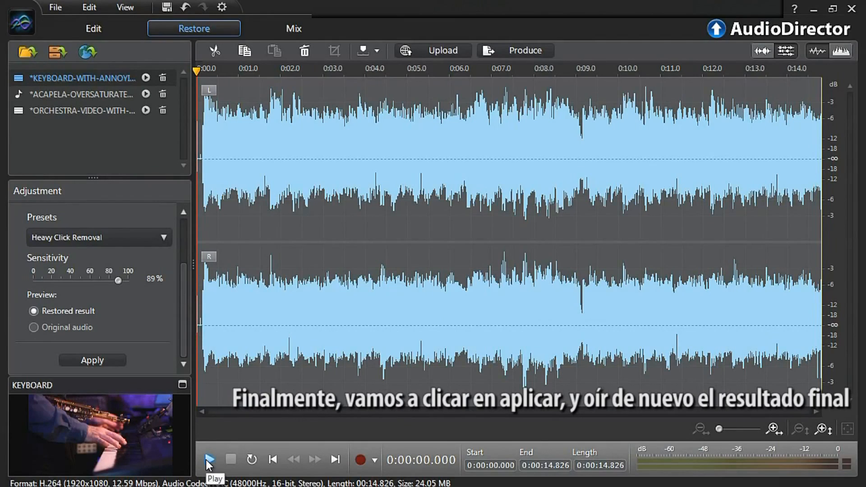
left_click(208, 457)
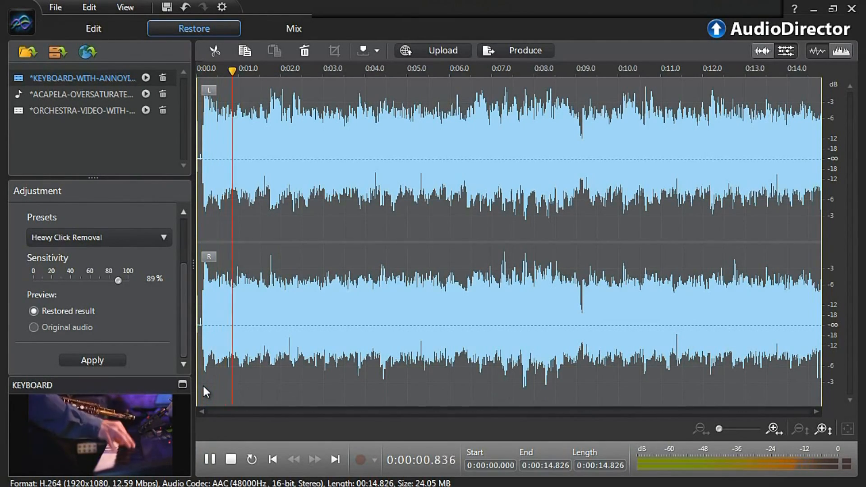